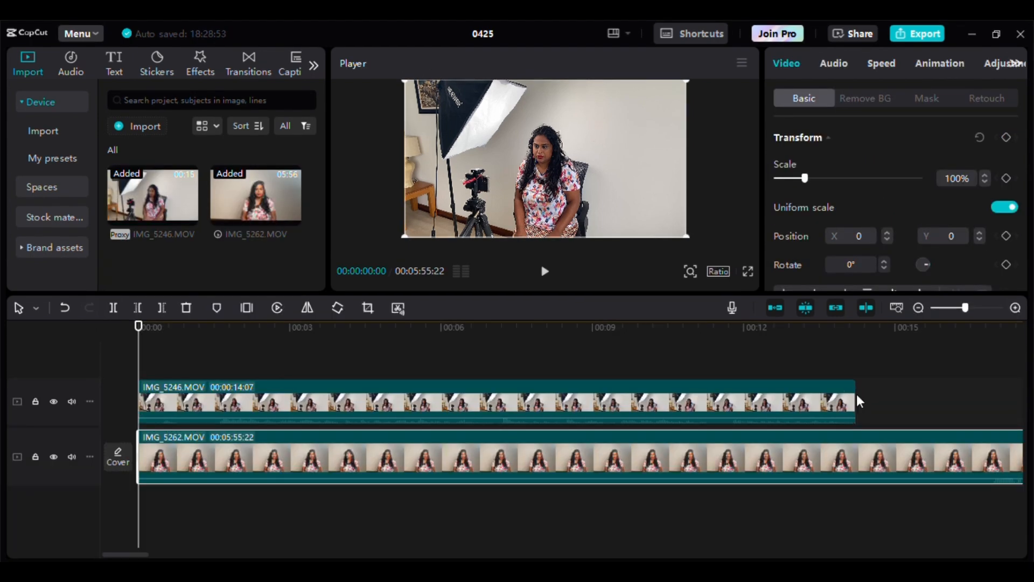
# - Trim the IMG_5246.MOV clip to about 00:00:07:08 and move the IMG_5262.MOV clip to start where it ends
pyautogui.click(855, 394)
pyautogui.moveTo(849, 397); pyautogui.dragTo(505, 399)
pyautogui.click(433, 447)
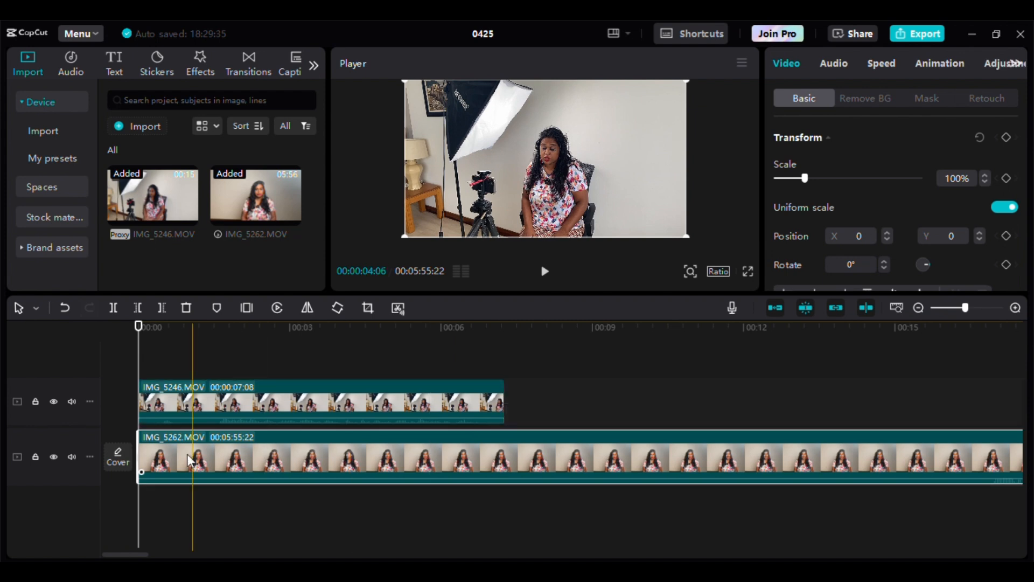
pyautogui.moveTo(155, 451); pyautogui.dragTo(504, 449)
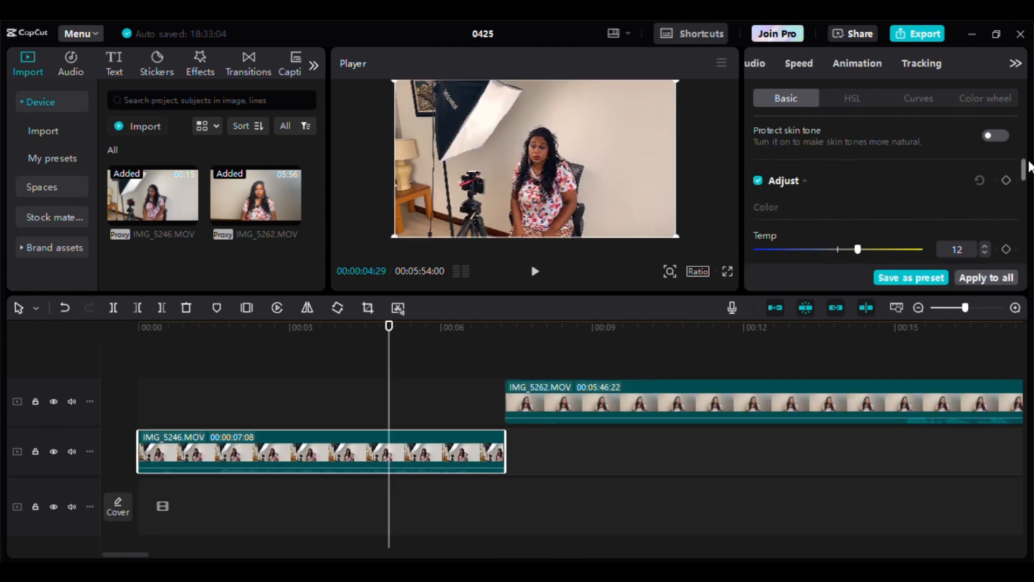
# - Adjust the colours of the IMG_5246.MOV clip to Temp 12, Tint 7 and Saturation 6, dismissing the automatic colour suggestion
pyautogui.moveTo(1026, 170); pyautogui.dragTo(1028, 183)
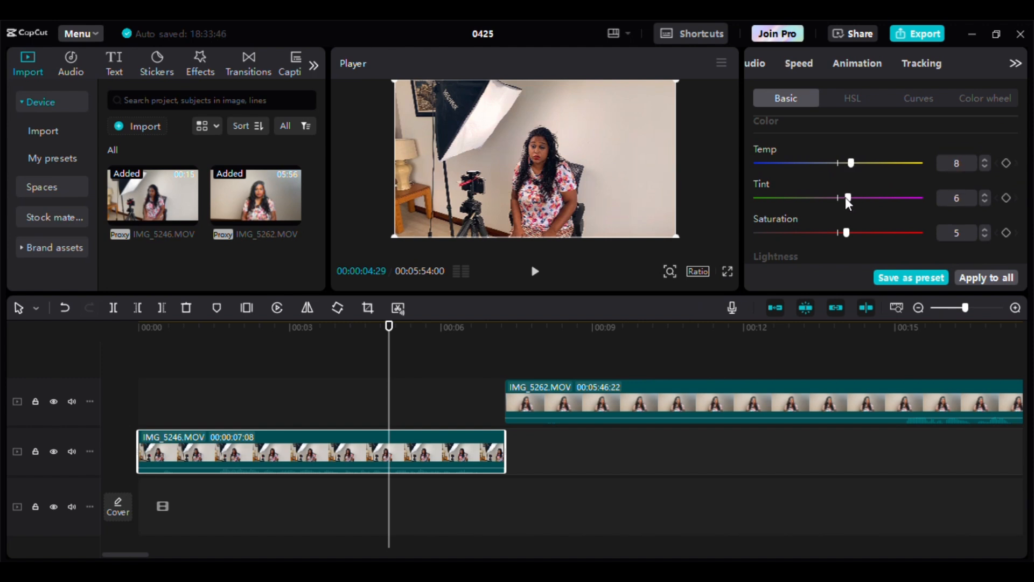
pyautogui.scroll(2, 1024, 175)
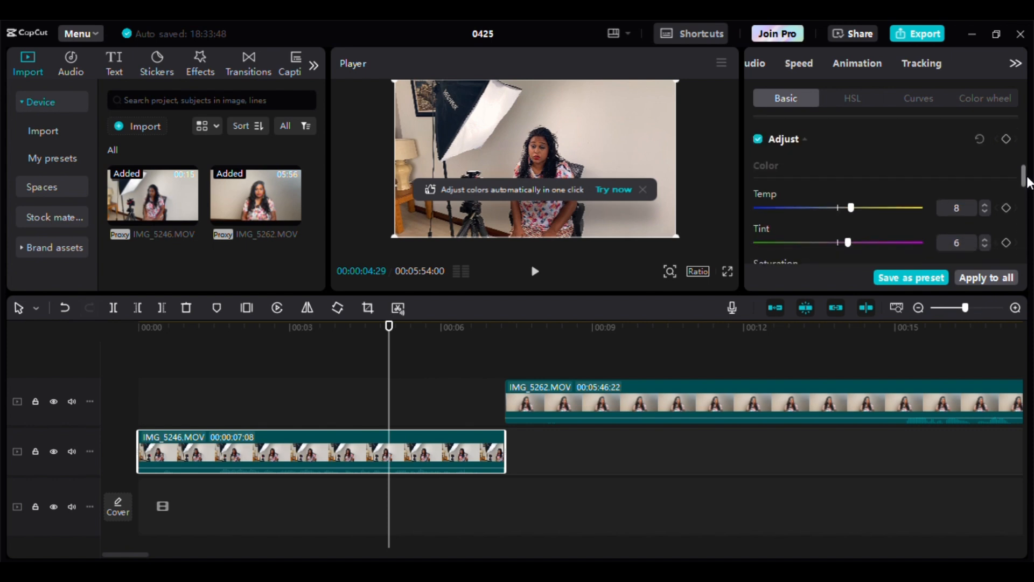
pyautogui.scroll(-1, 1028, 186)
pyautogui.click(643, 189)
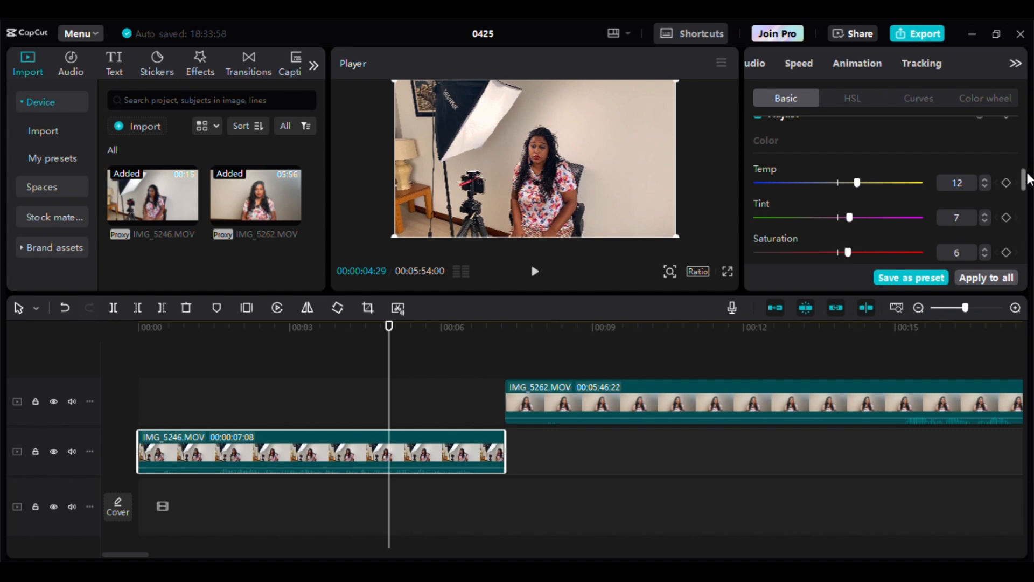
pyautogui.scroll(-2, 1026, 180)
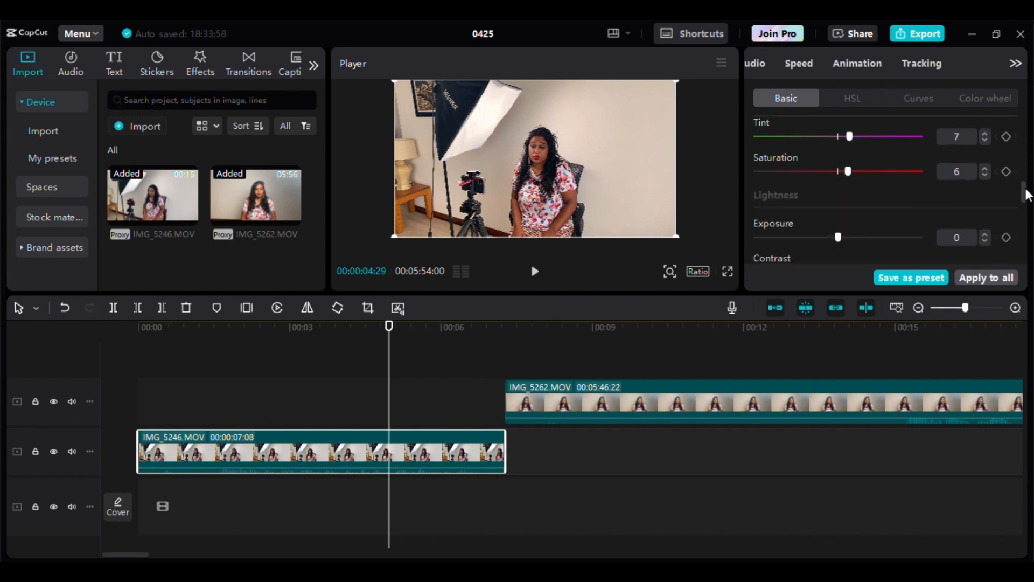
pyautogui.moveTo(1026, 194); pyautogui.dragTo(1026, 199)
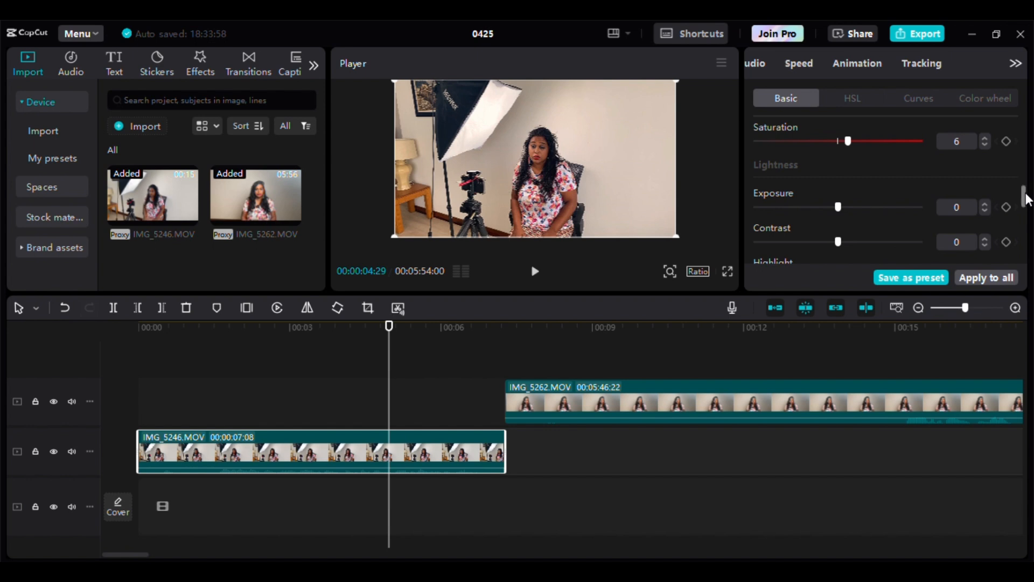
# - Export the frame at 00:00:08:02 of the seated woman as a 1080P PNG still named Still Frame
pyautogui.click(545, 326)
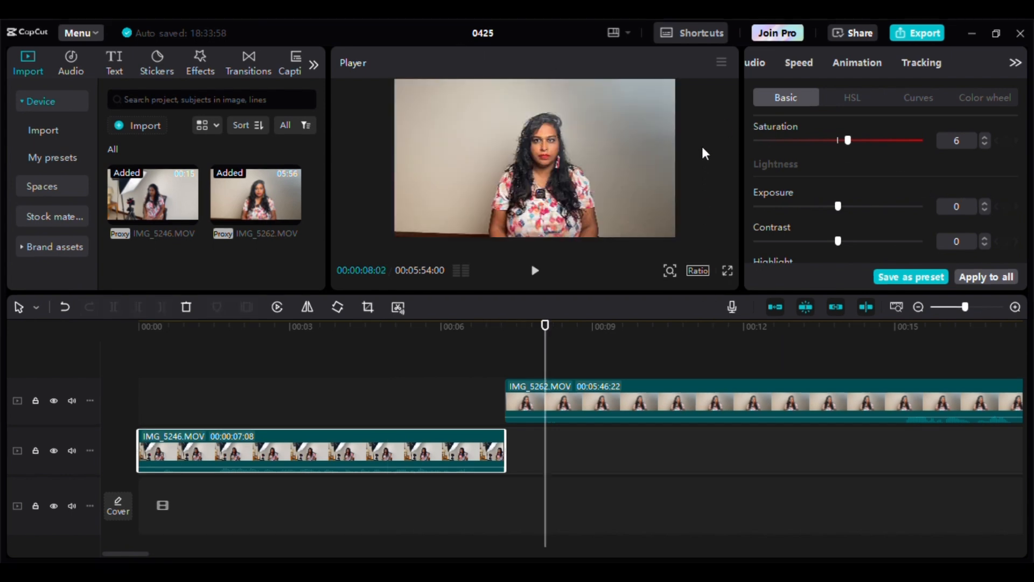
pyautogui.click(723, 63)
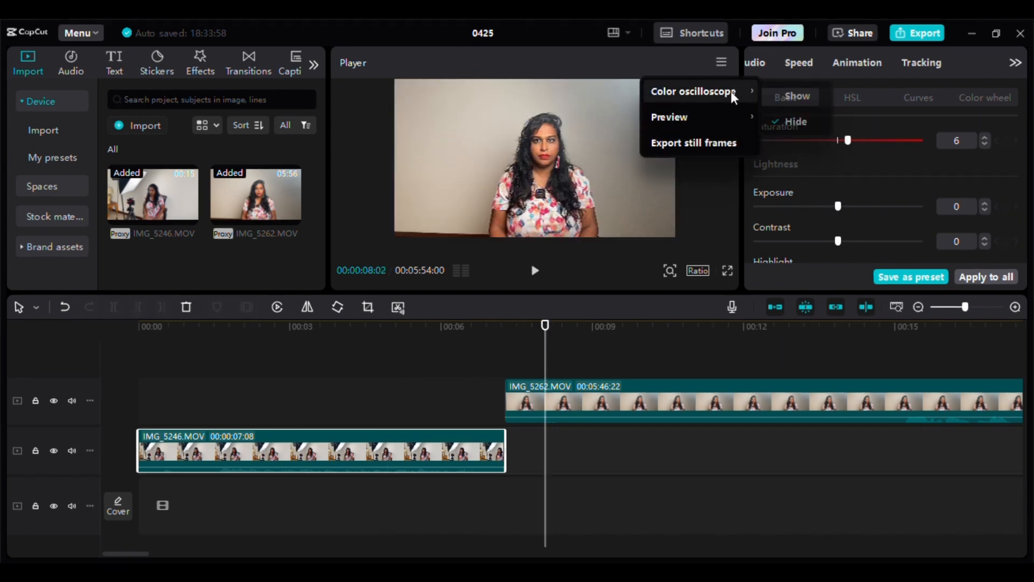
pyautogui.click(739, 141)
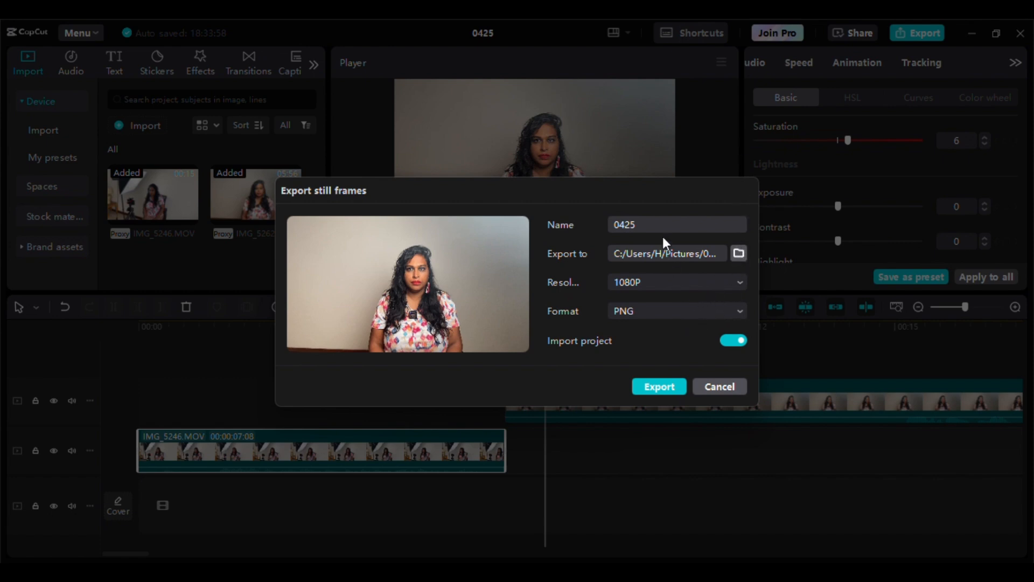
pyautogui.press('capslock')
pyautogui.write('S')
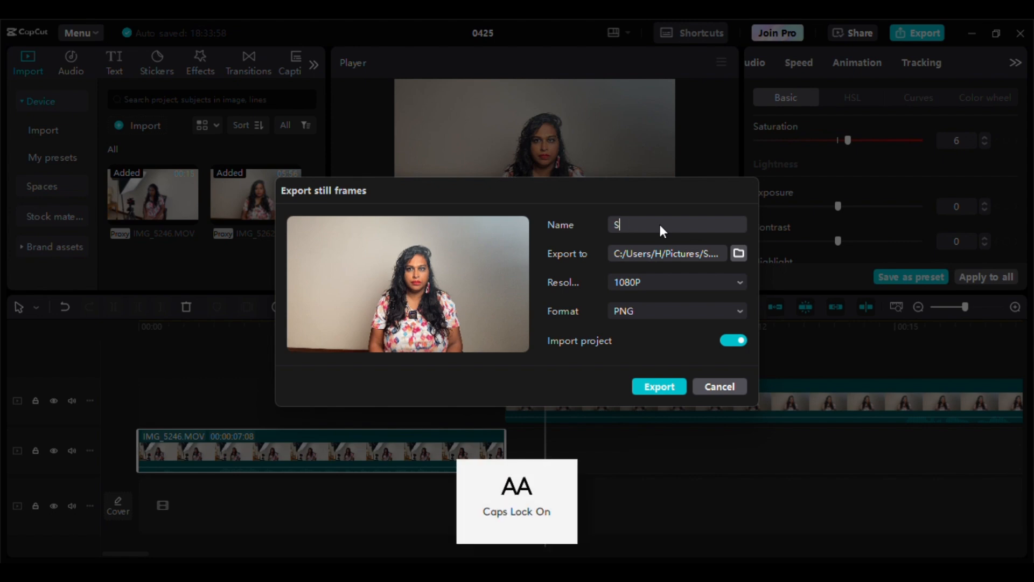
pyautogui.press('capslock')
pyautogui.write('till')
pyautogui.press('capslock')
pyautogui.write('F')
pyautogui.press('capslock')
# - Switch to the web browser, go to firefly.adobe.com and open the Generative fill tool among the image features
pyautogui.write('refly.adobe.com/')
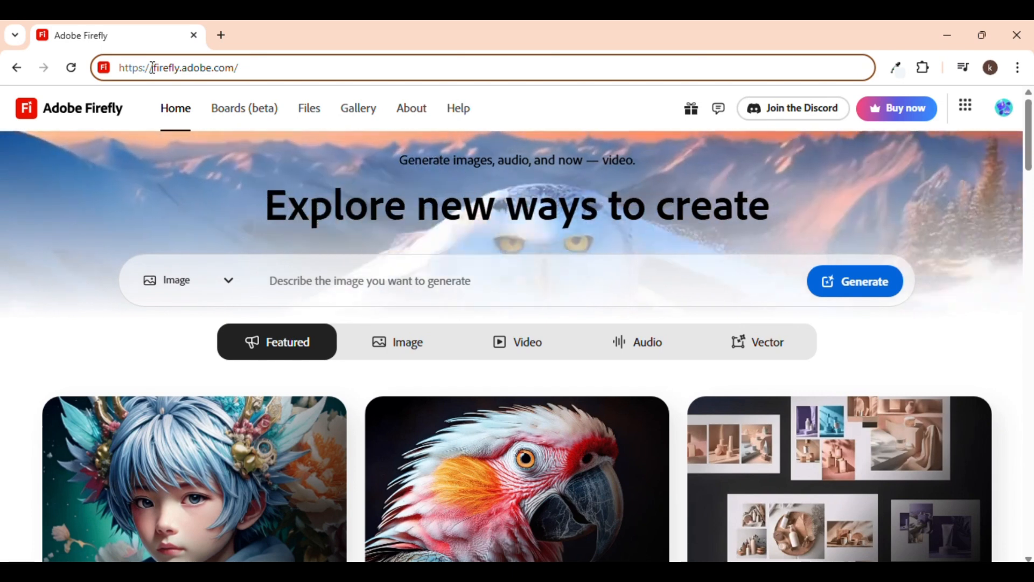
pyautogui.moveTo(156, 68); pyautogui.dragTo(247, 68)
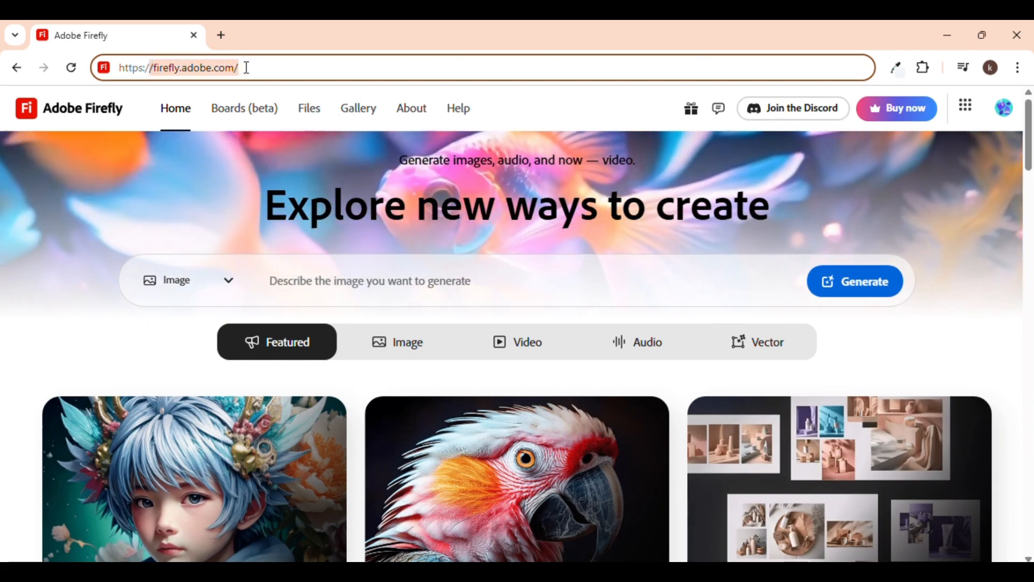
pyautogui.click(399, 342)
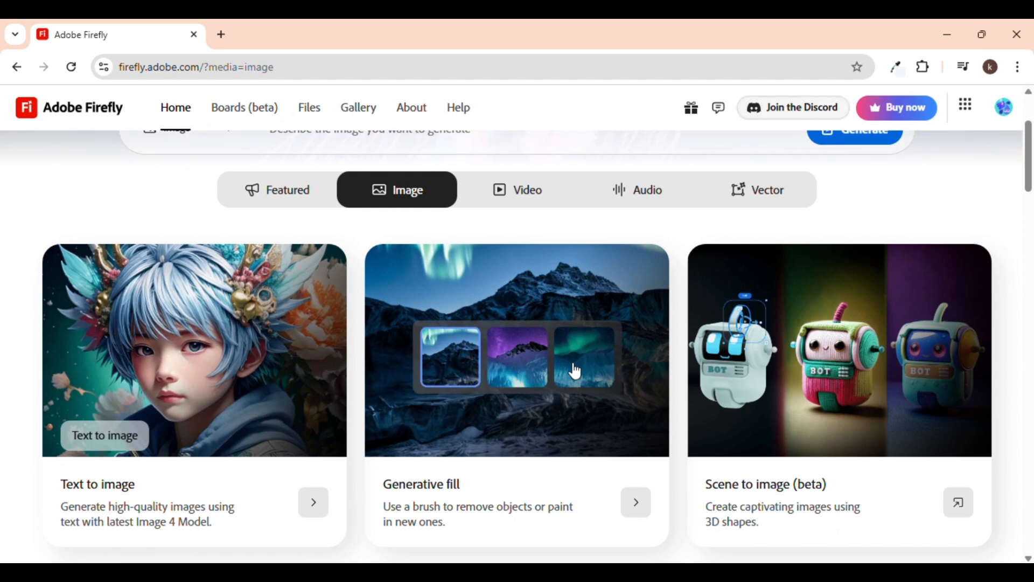
pyautogui.click(575, 371)
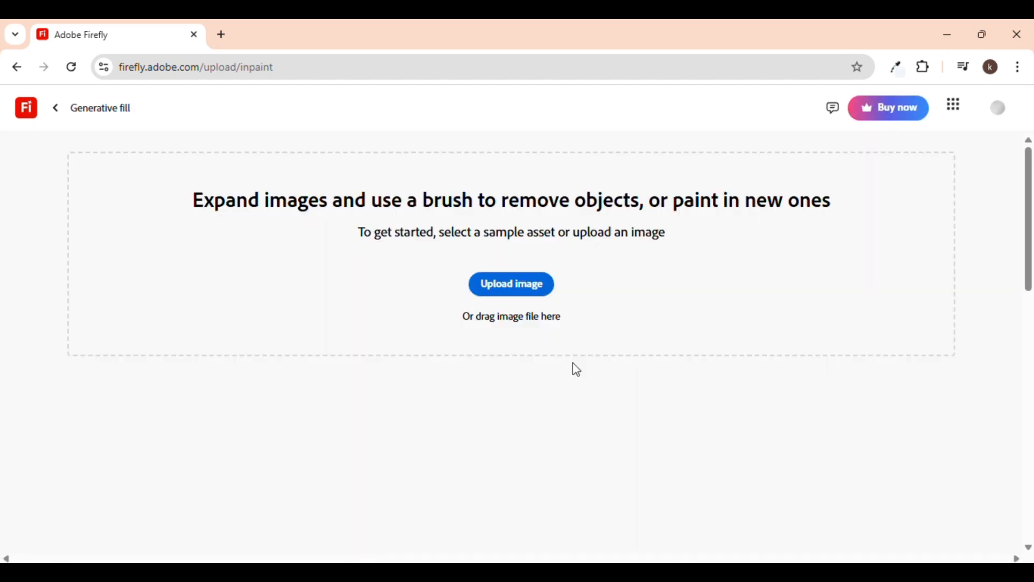
# - Upload the Still Shot image to Generative fill
pyautogui.click(530, 296)
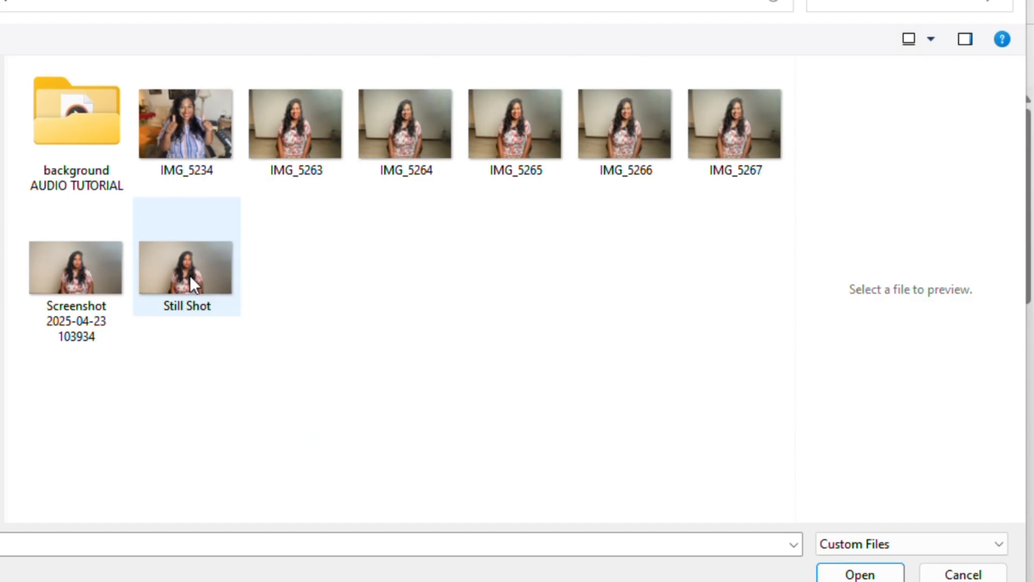
pyautogui.click(190, 275)
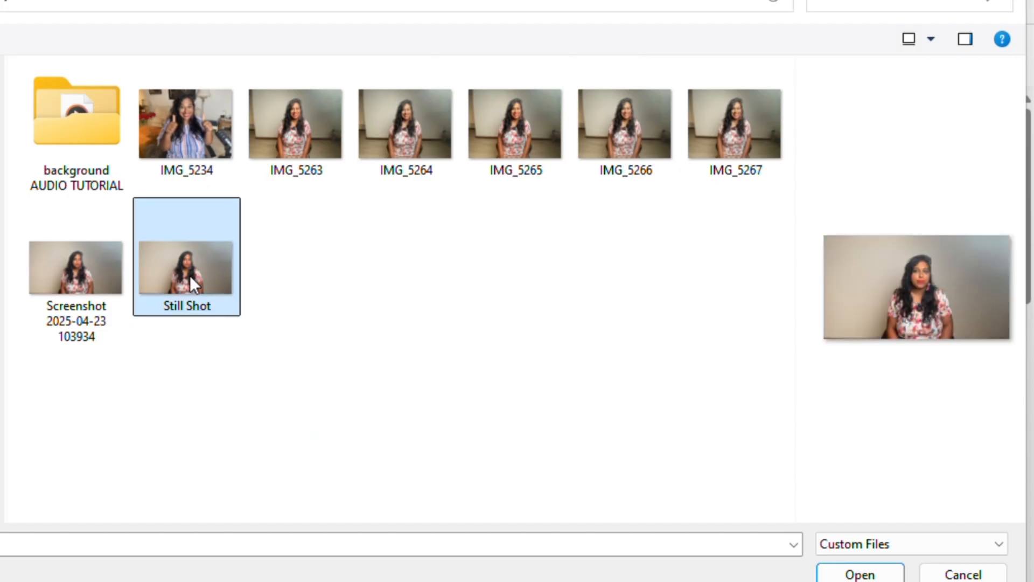
pyautogui.click(873, 575)
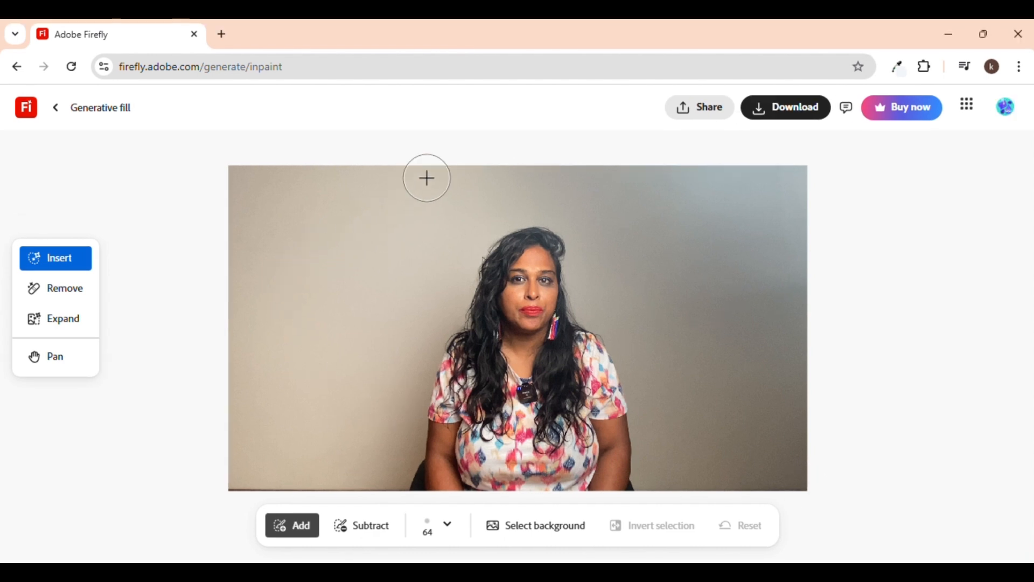
# - Brush over the background around the woman as the fill area and subtract the stroke covering her shirt
pyautogui.moveTo(427, 173)
pyautogui.mouseDown()
pyautogui.moveTo(400, 318)
pyautogui.moveTo(352, 419)
pyautogui.moveTo(341, 484)
pyautogui.moveTo(366, 279)
pyautogui.moveTo(397, 165)
pyautogui.moveTo(362, 321)
pyautogui.moveTo(374, 191)
pyautogui.moveTo(338, 333)
pyautogui.moveTo(361, 181)
pyautogui.moveTo(337, 277)
pyautogui.moveTo(348, 206)
pyautogui.moveTo(317, 254)
pyautogui.moveTo(322, 169)
pyautogui.moveTo(292, 265)
pyautogui.moveTo(299, 143)
pyautogui.moveTo(268, 238)
pyautogui.moveTo(257, 156)
pyautogui.moveTo(238, 193)
pyautogui.moveTo(285, 179)
pyautogui.moveTo(274, 271)
pyautogui.moveTo(242, 368)
pyautogui.moveTo(295, 297)
pyautogui.moveTo(266, 413)
pyautogui.moveTo(318, 330)
pyautogui.moveTo(303, 432)
pyautogui.moveTo(330, 363)
pyautogui.moveTo(292, 498)
pyautogui.moveTo(294, 434)
pyautogui.moveTo(269, 471)
pyautogui.moveTo(255, 446)
pyautogui.moveTo(258, 391)
pyautogui.moveTo(233, 418)
pyautogui.moveTo(240, 255)
pyautogui.moveTo(286, 280)
pyautogui.moveTo(279, 346)
pyautogui.moveTo(319, 290)
pyautogui.moveTo(230, 484)
pyautogui.moveTo(289, 485)
pyautogui.moveTo(325, 471)
pyautogui.moveTo(365, 243)
pyautogui.moveTo(388, 198)
pyautogui.moveTo(450, 177)
pyautogui.moveTo(579, 176)
pyautogui.moveTo(625, 202)
pyautogui.moveTo(667, 337)
pyautogui.moveTo(684, 458)
pyautogui.moveTo(756, 475)
pyautogui.moveTo(813, 453)
pyautogui.moveTo(813, 427)
pyautogui.moveTo(808, 490)
pyautogui.moveTo(733, 445)
pyautogui.mouseUp()
pyautogui.moveTo(423, 412)
pyautogui.mouseDown()
pyautogui.moveTo(554, 393)
pyautogui.moveTo(596, 369)
pyautogui.moveTo(454, 419)
pyautogui.mouseUp()
pyautogui.click(326, 529)
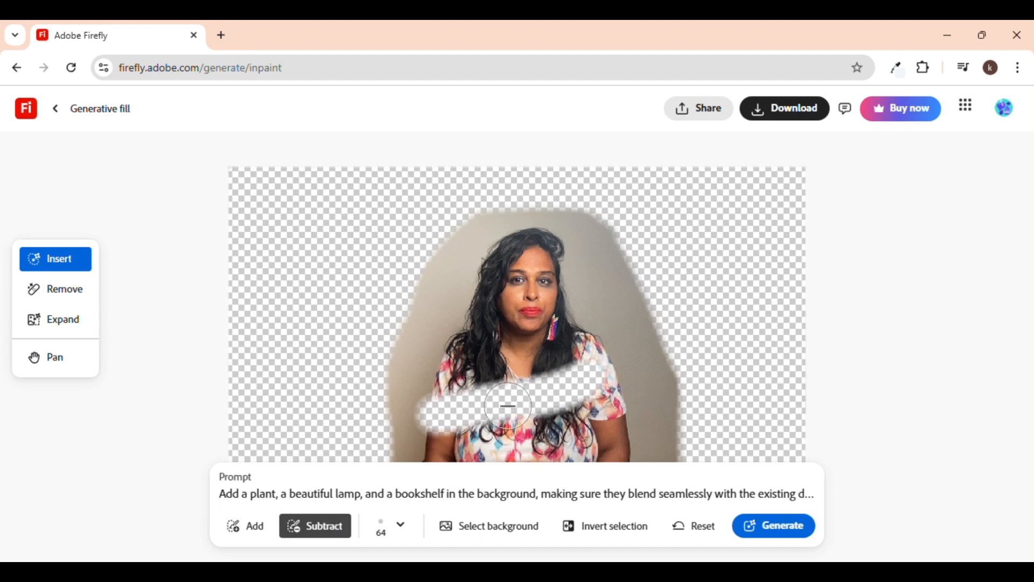
pyautogui.moveTo(596, 371)
pyautogui.mouseDown()
pyautogui.moveTo(583, 396)
pyautogui.moveTo(589, 361)
pyautogui.moveTo(540, 400)
pyautogui.moveTo(499, 400)
pyautogui.moveTo(568, 373)
pyautogui.moveTo(436, 409)
pyautogui.mouseUp()
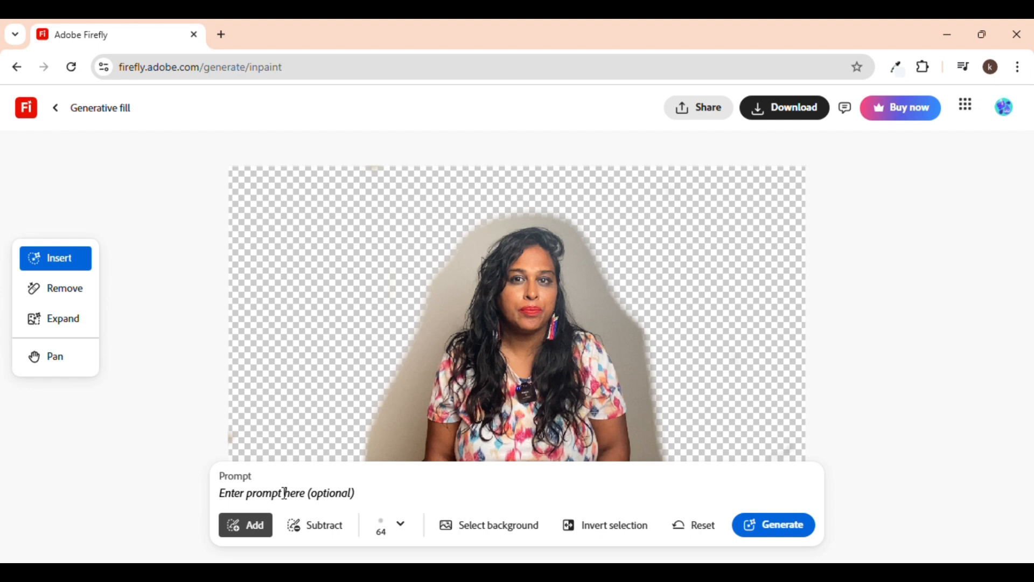
# - Generate a fill with a prompt adding a plant, a beautiful lamp and a bookshelf that blend seamlessly with the decor and enhance the overall aesthetic
pyautogui.hotkey('ctrl', 'v')
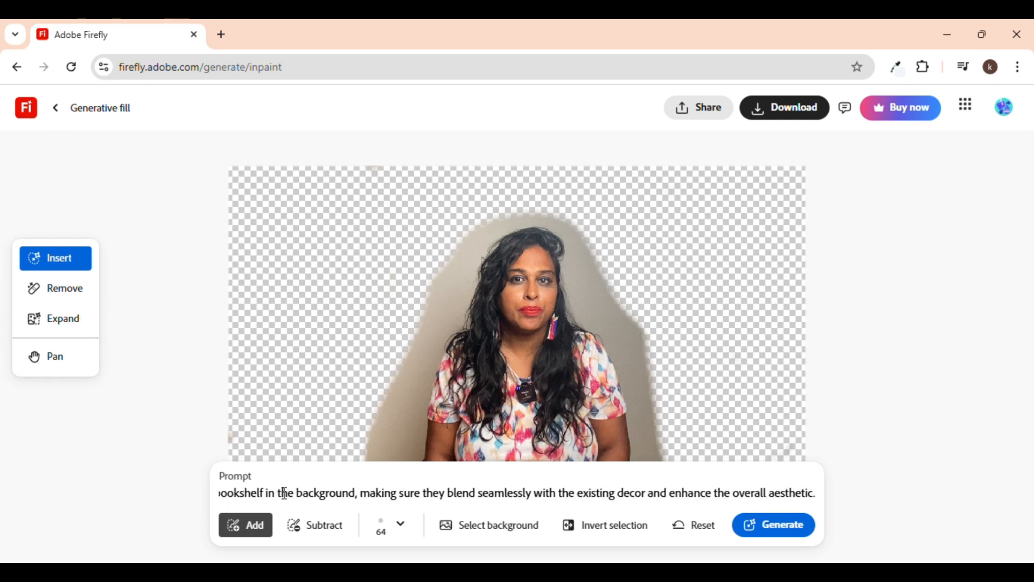
pyautogui.write('.')
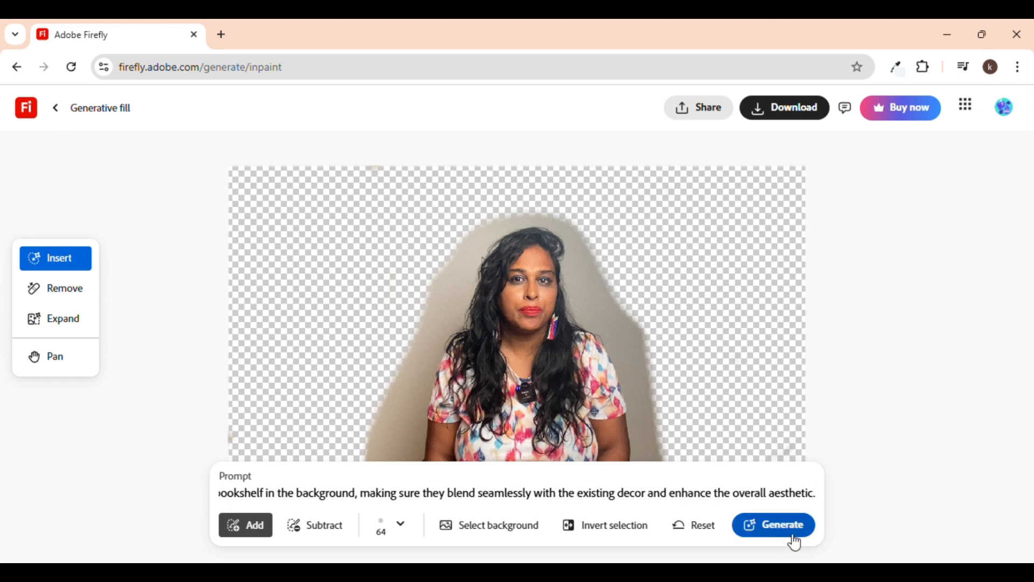
pyautogui.click(807, 535)
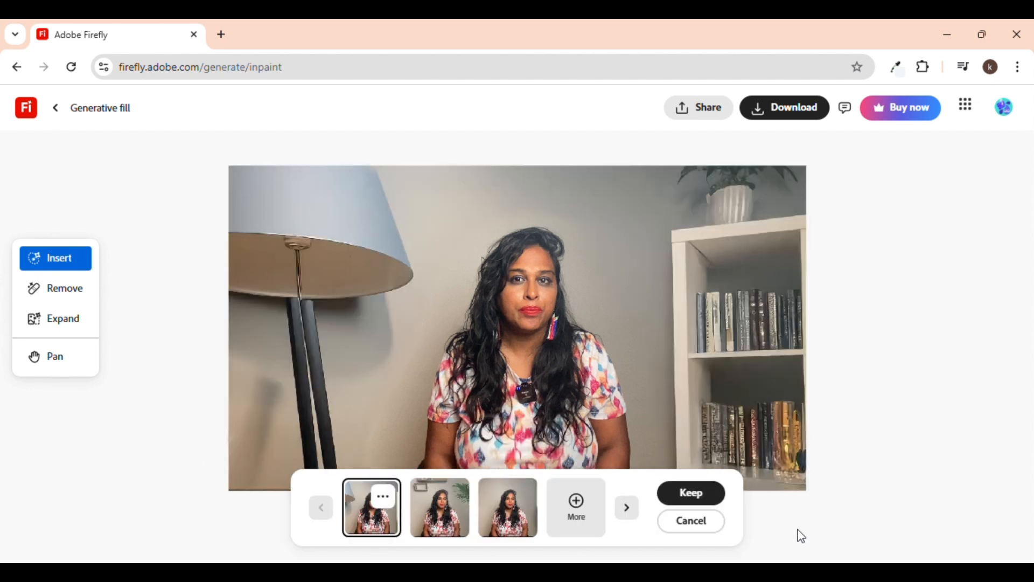
# - Compare the generated background variations, then request more variations and view each of those
pyautogui.click(437, 520)
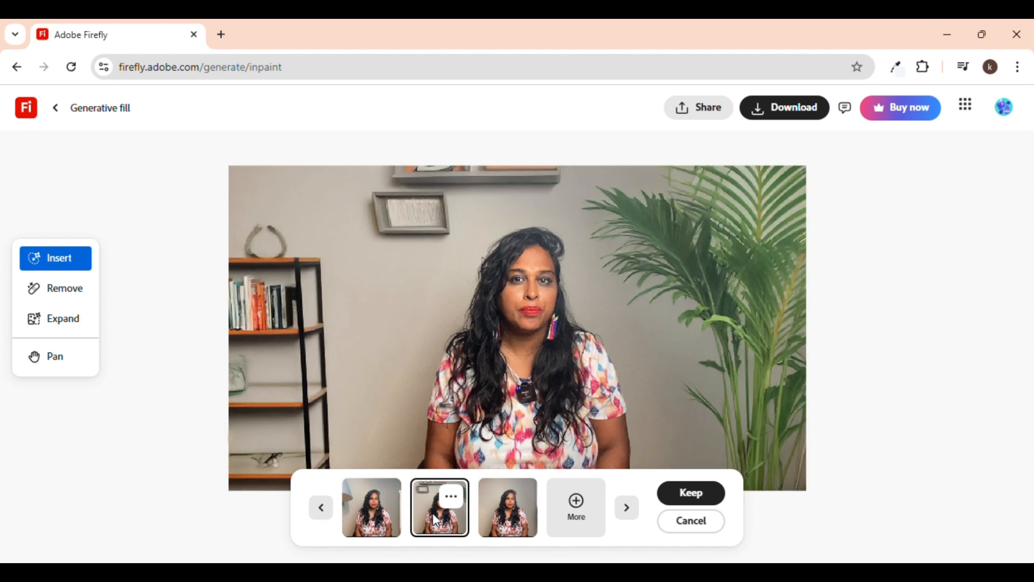
pyautogui.click(507, 519)
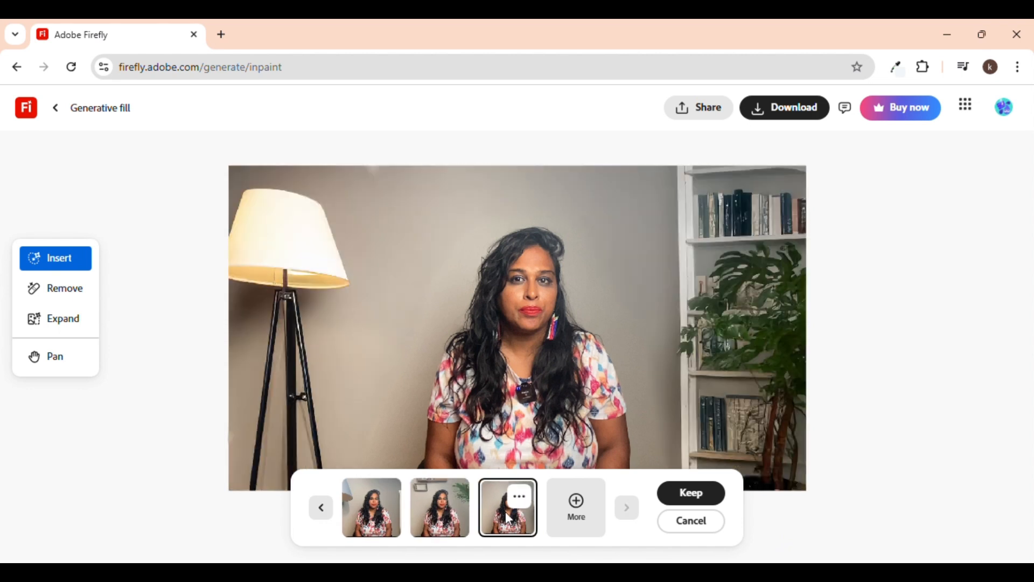
pyautogui.click(580, 509)
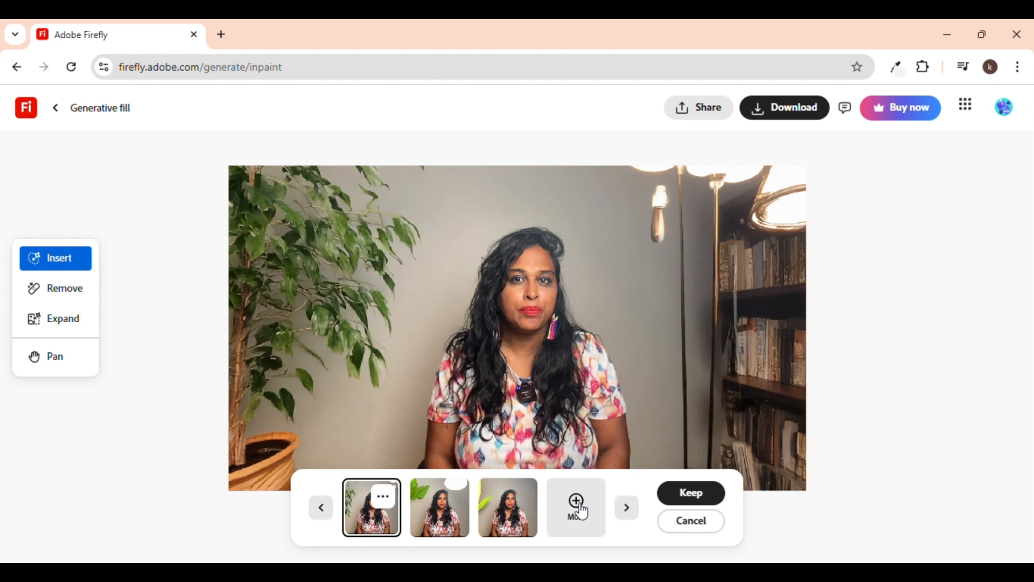
pyautogui.click(446, 524)
pyautogui.click(513, 520)
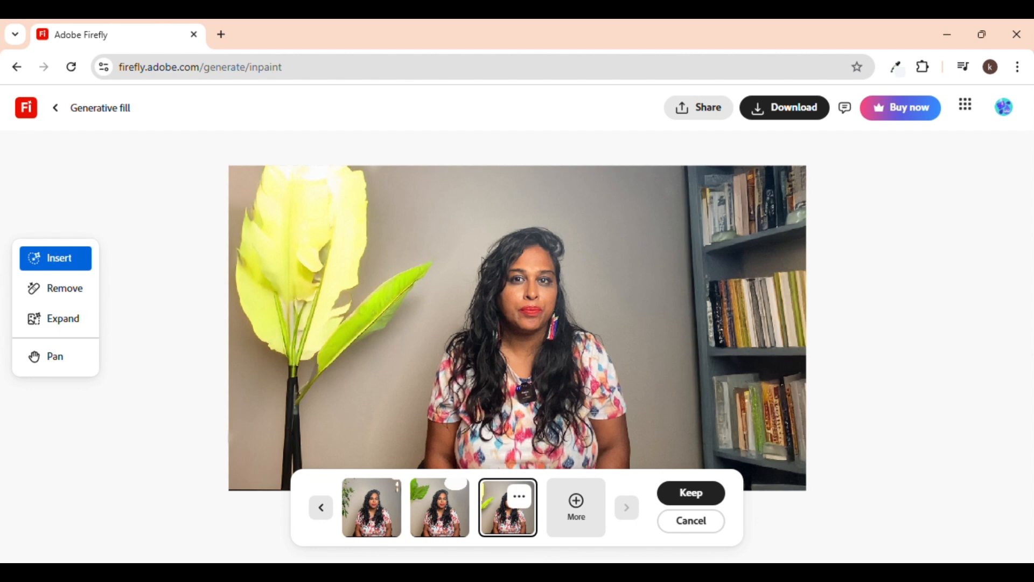
# - Discard those variations and generate new ones with a prompt for books, a mug, a floor lamp and a potted plant by a large window
pyautogui.press('Escape')
pyautogui.tripleClick(512, 495)
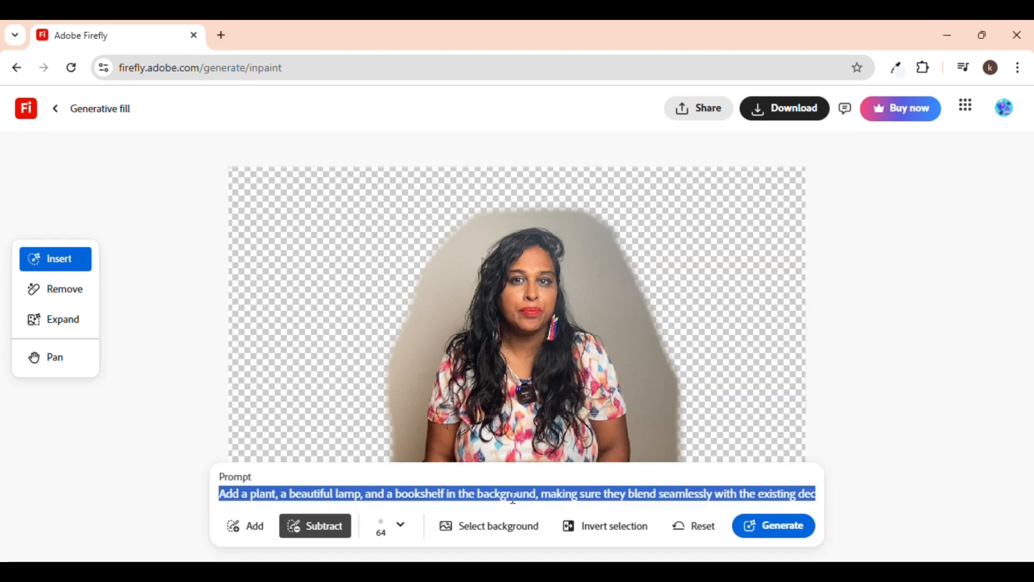
pyautogui.hotkey('ctrl', 'v')
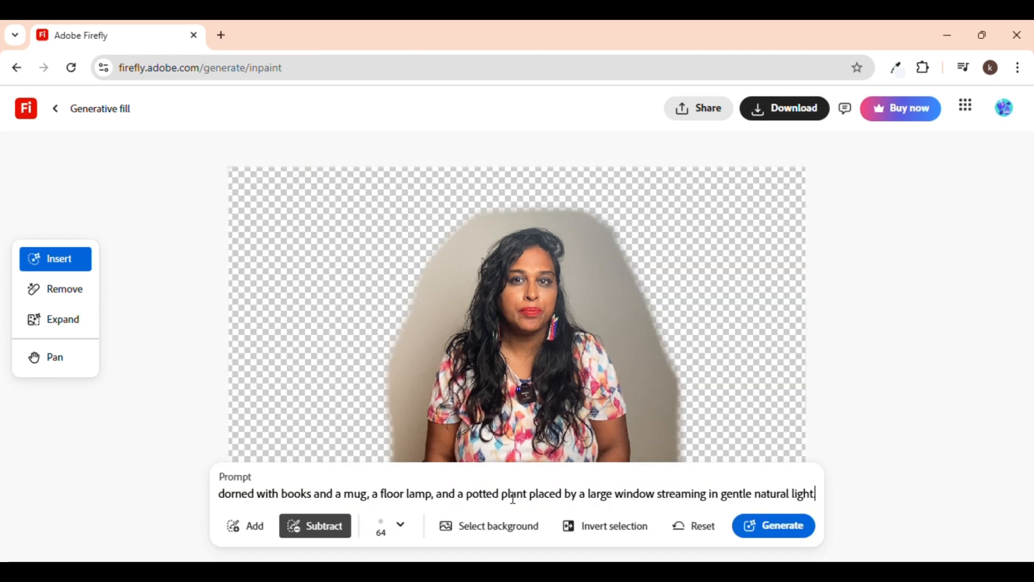
pyautogui.click(781, 527)
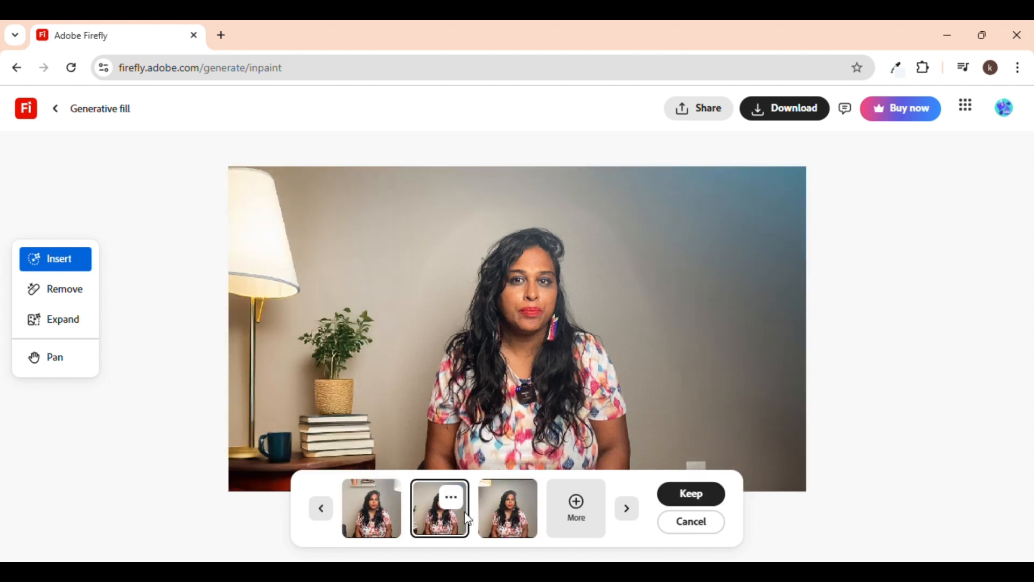
pyautogui.click(509, 517)
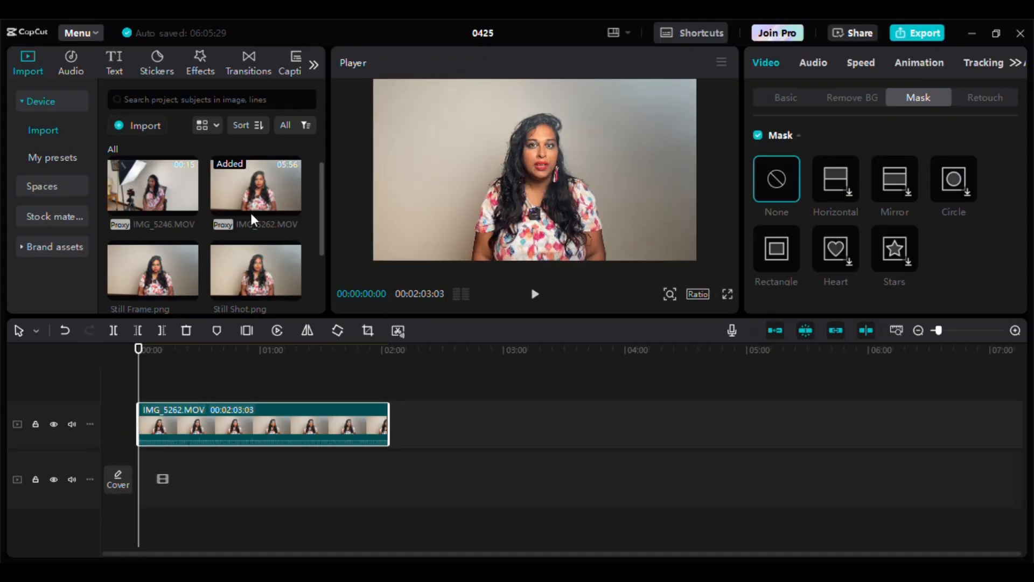
pyautogui.click(133, 124)
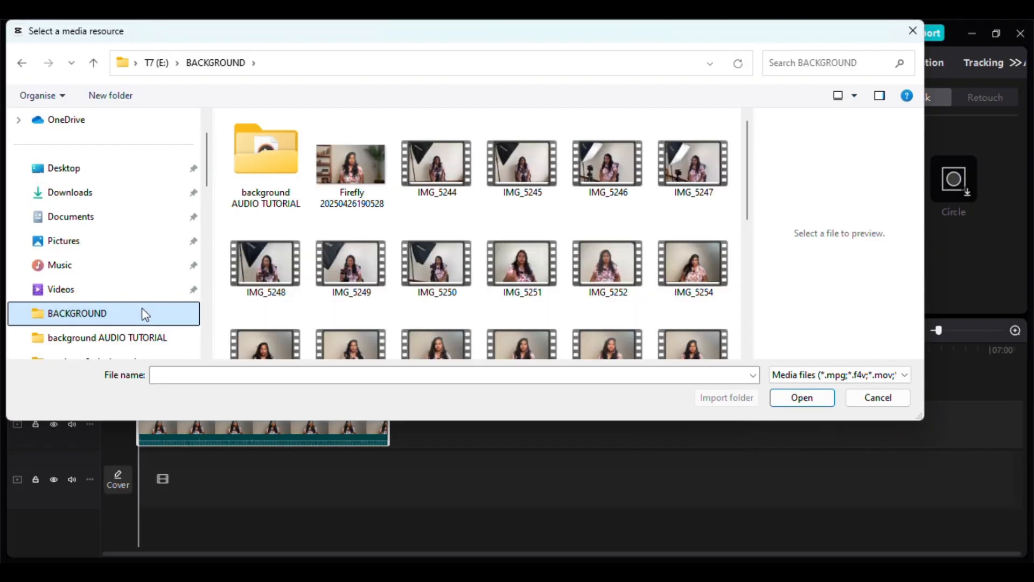
pyautogui.click(362, 169)
pyautogui.press('Return')
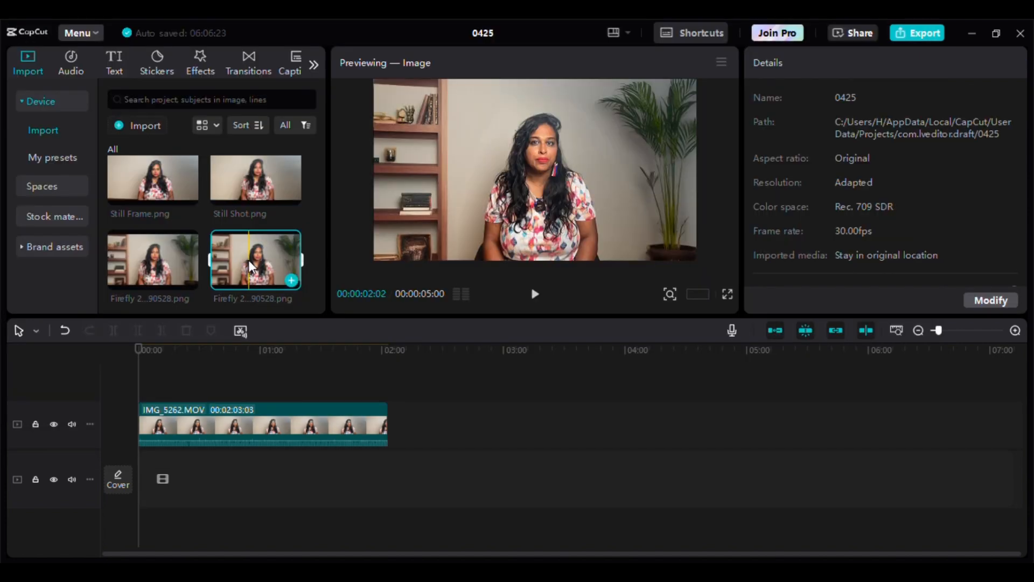
pyautogui.moveTo(248, 259); pyautogui.dragTo(387, 426)
pyautogui.moveTo(225, 471); pyautogui.dragTo(222, 380)
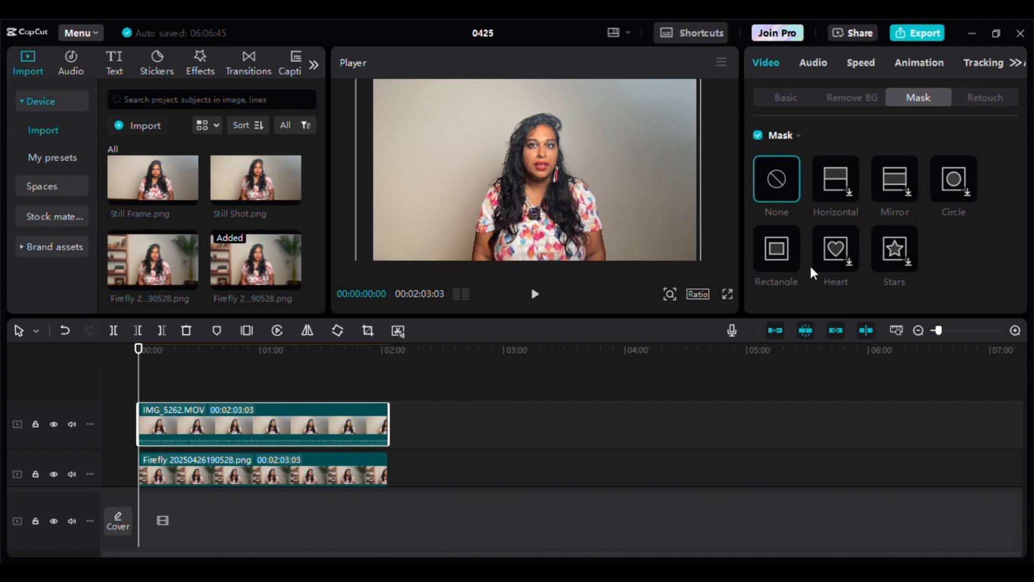
# - Apply a Rectangle mask to IMG_5262.MOV and fit it closely around the seated woman, about 1988 high and positioned near X 70, Y -59
pyautogui.click(782, 102)
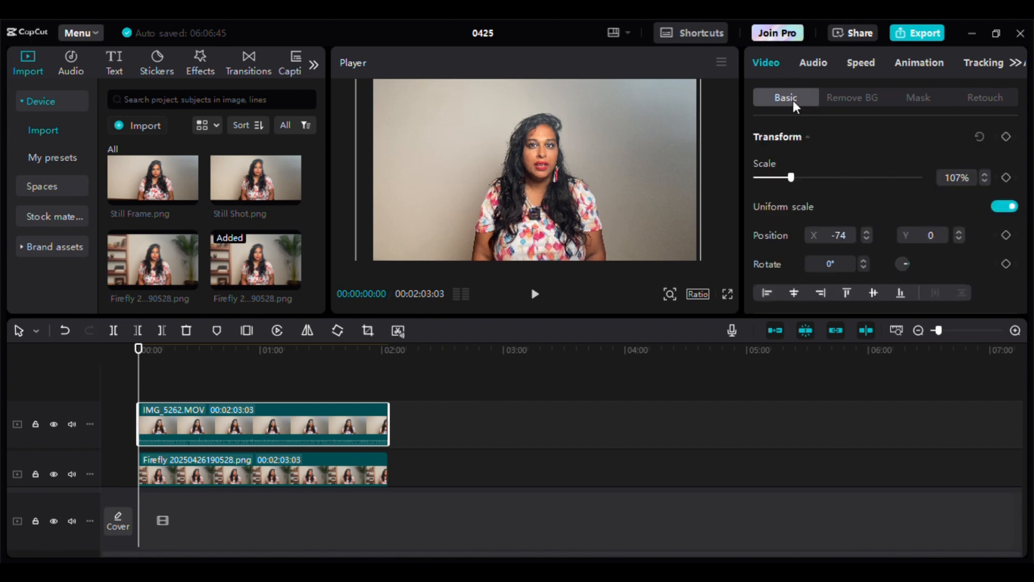
pyautogui.click(918, 97)
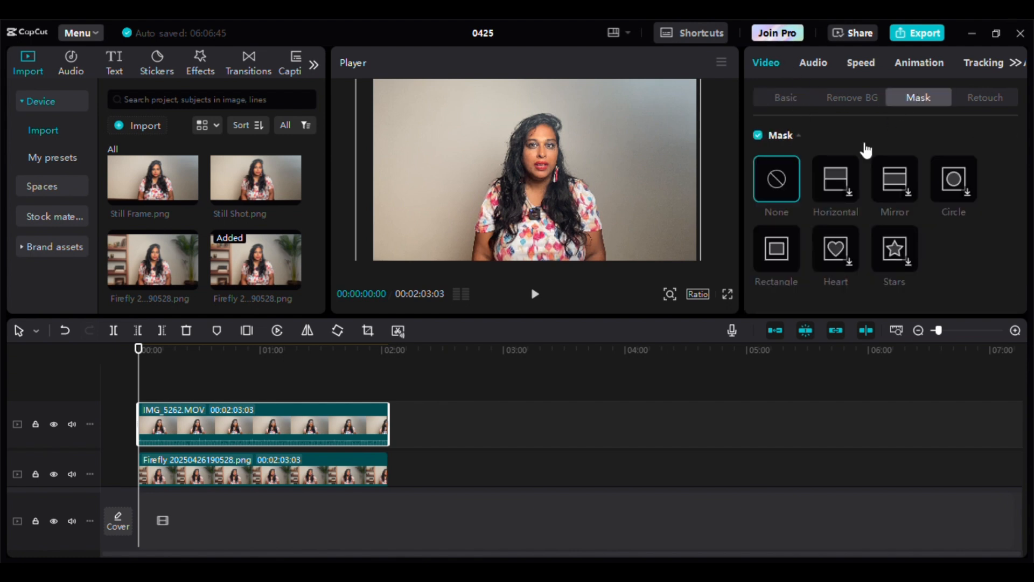
pyautogui.click(774, 254)
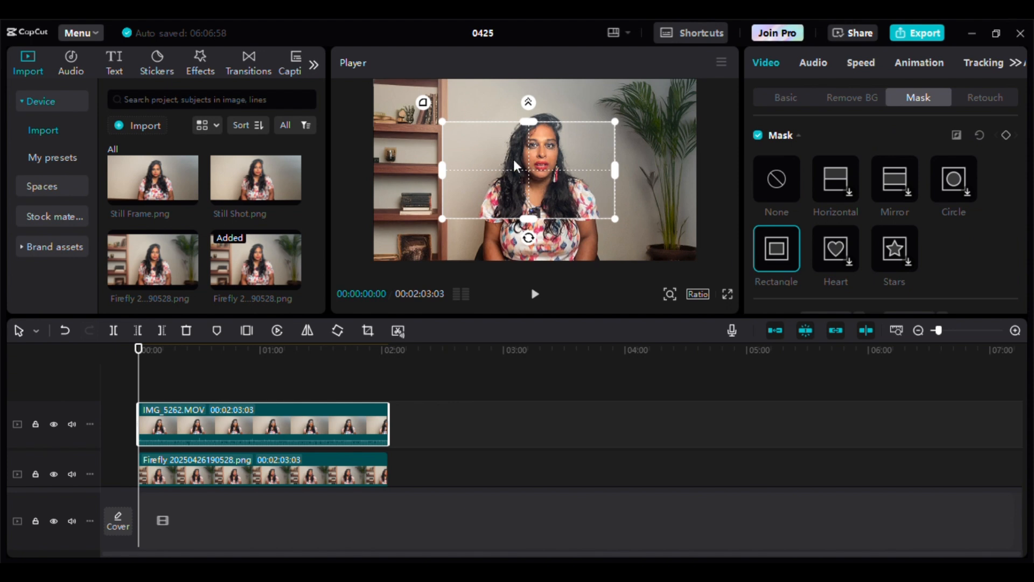
pyautogui.moveTo(519, 164); pyautogui.dragTo(539, 173)
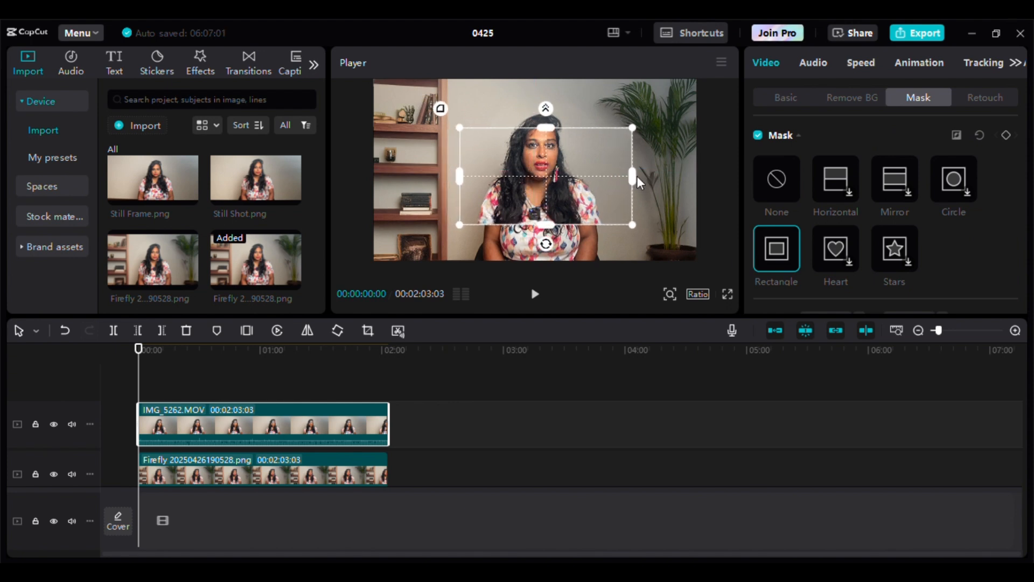
pyautogui.moveTo(635, 176)
pyautogui.mouseDown()
pyautogui.moveTo(619, 175)
pyautogui.moveTo(625, 182)
pyautogui.mouseUp()
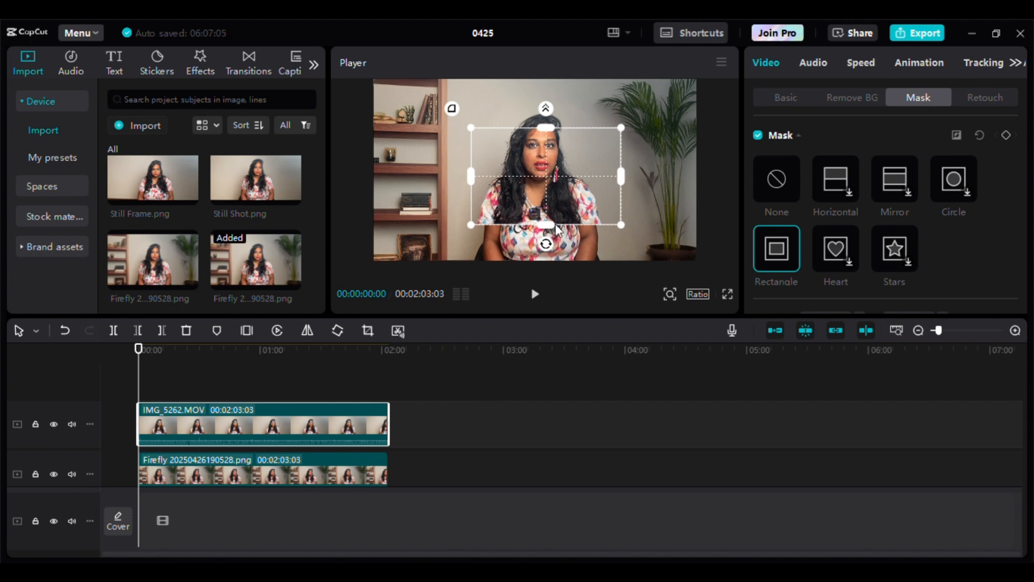
pyautogui.moveTo(546, 226); pyautogui.dragTo(544, 267)
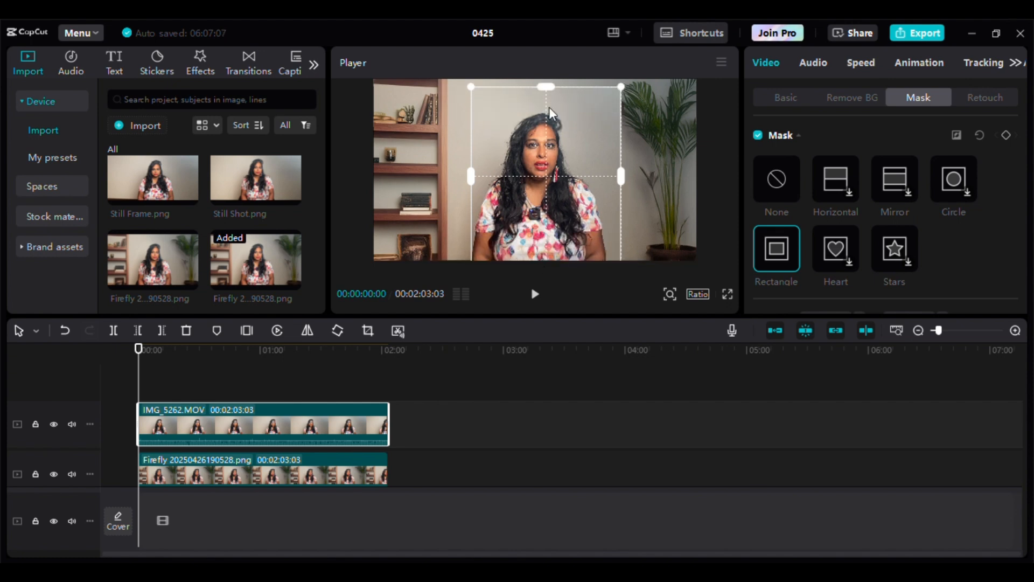
pyautogui.moveTo(619, 179); pyautogui.dragTo(566, 197)
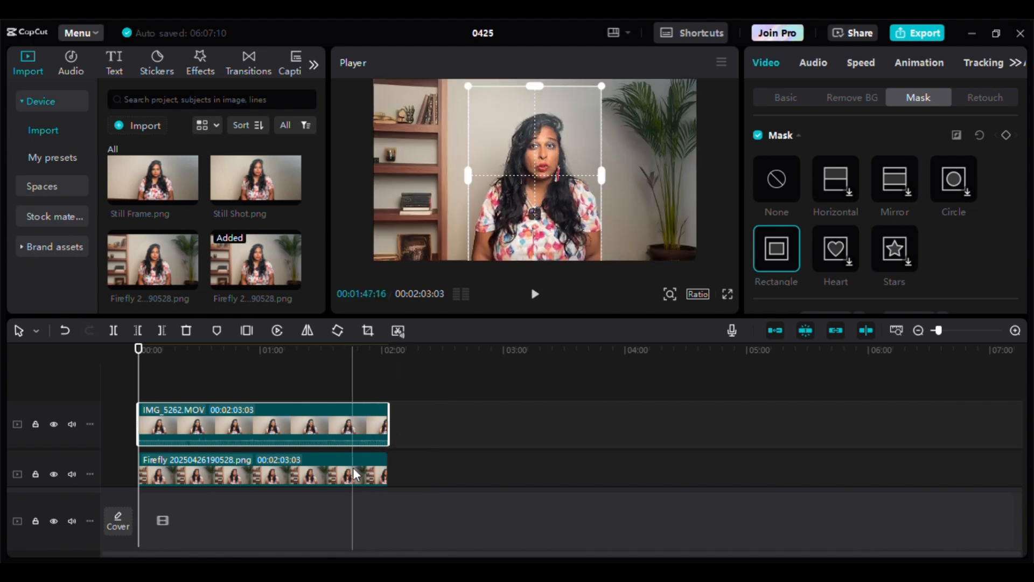
# - Set the feather of the Rectangle mask on IMG_5262.MOV to 4
pyautogui.click(352, 467)
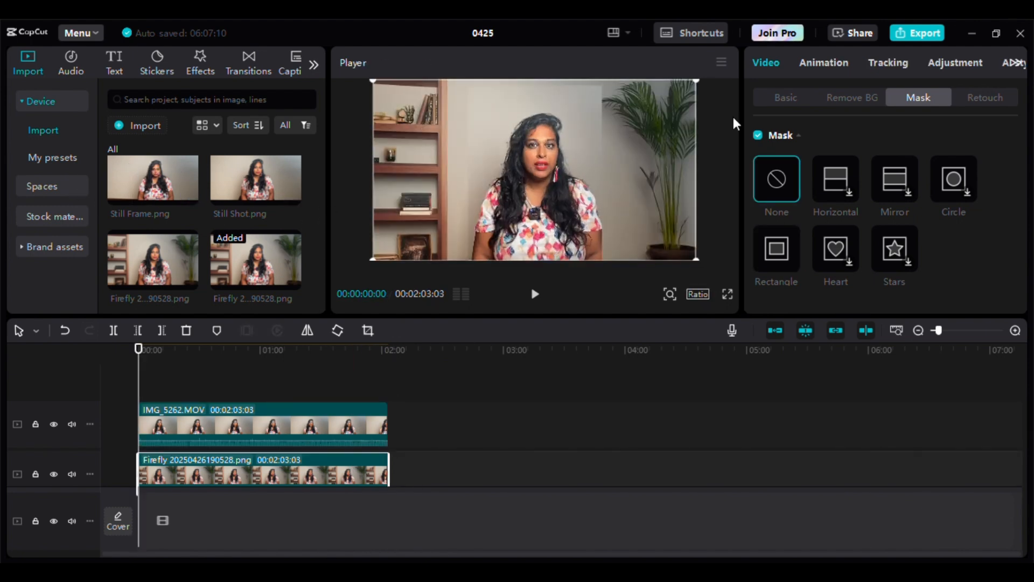
pyautogui.click(264, 425)
pyautogui.scroll(-3, 963, 212)
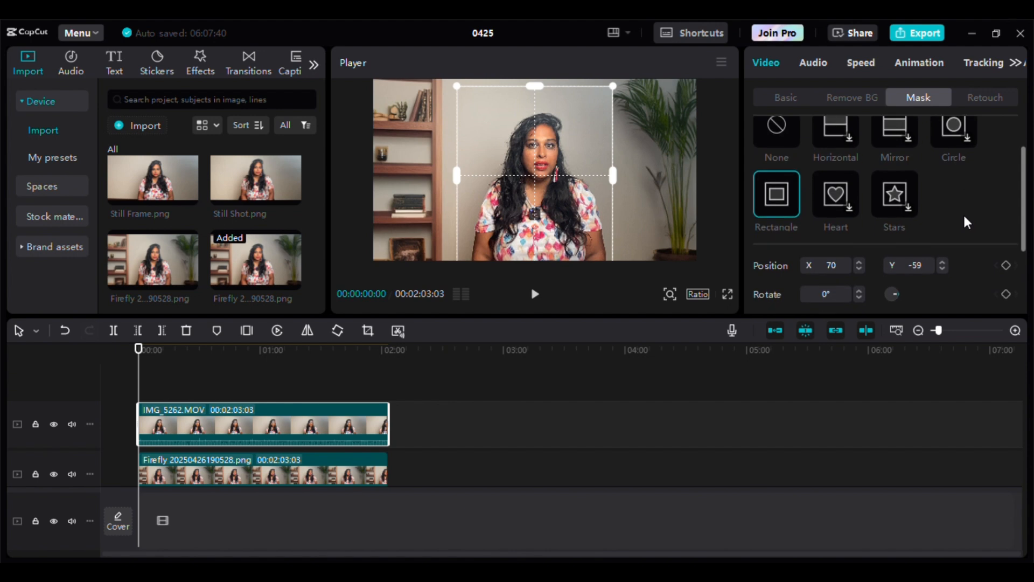
pyautogui.scroll(-1, 963, 214)
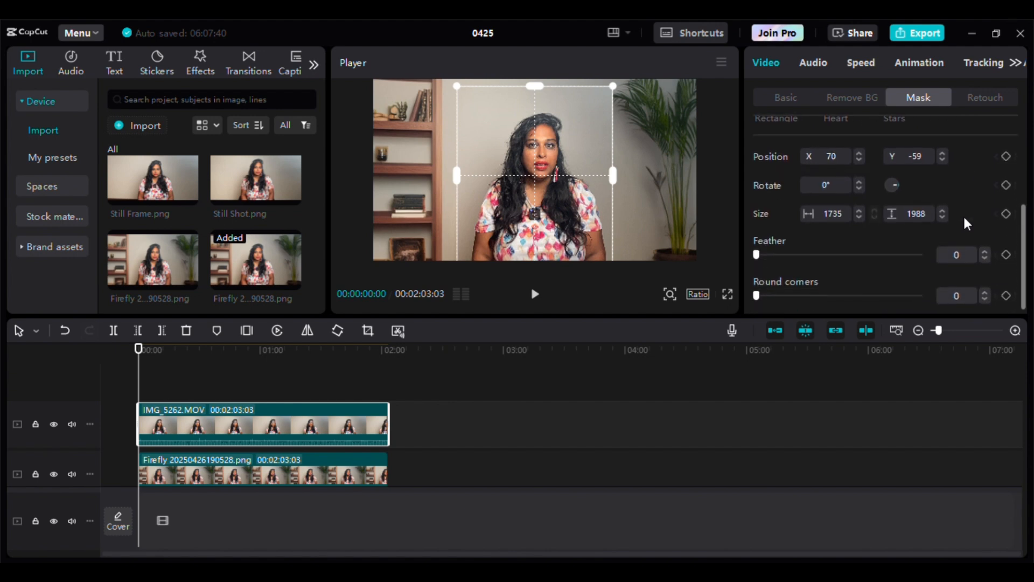
pyautogui.click(985, 251)
pyautogui.click(984, 251)
pyautogui.click(985, 251)
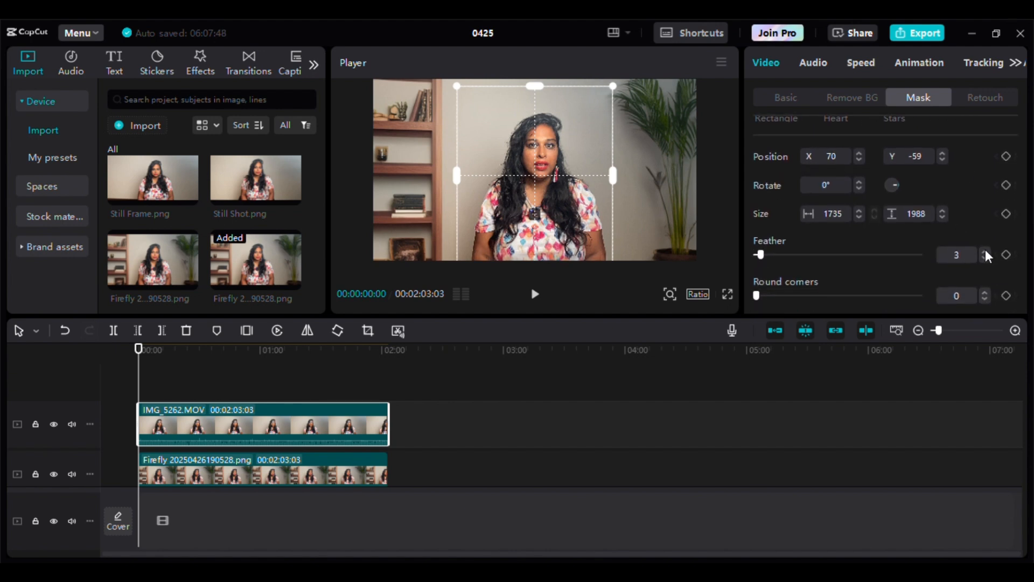
pyautogui.click(985, 251)
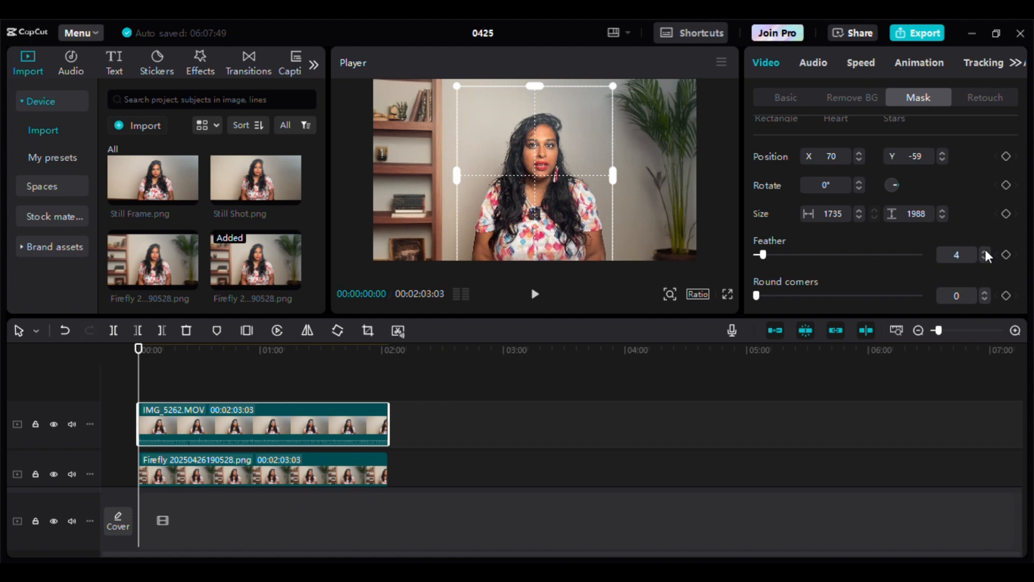